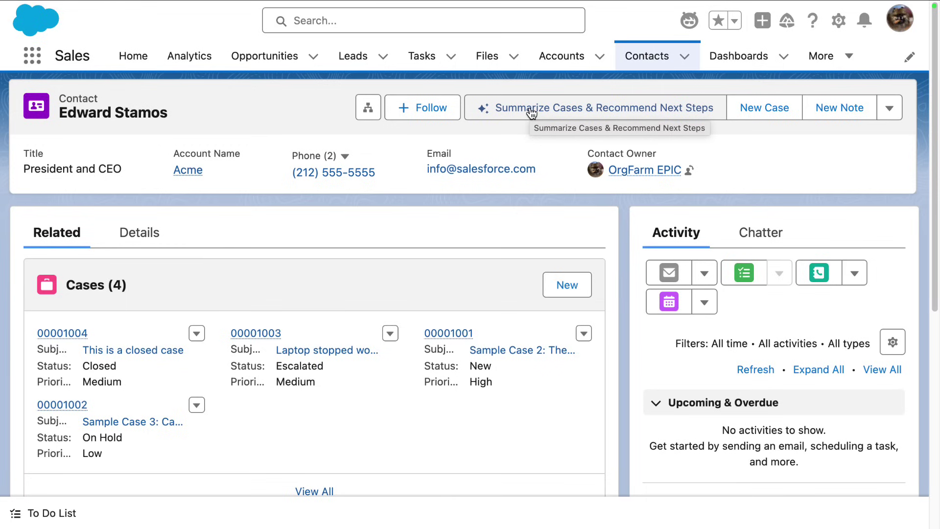
Step: Ask Agentforce to summarize this contact's cases and read its full reply with recommendations
left_click(532, 112)
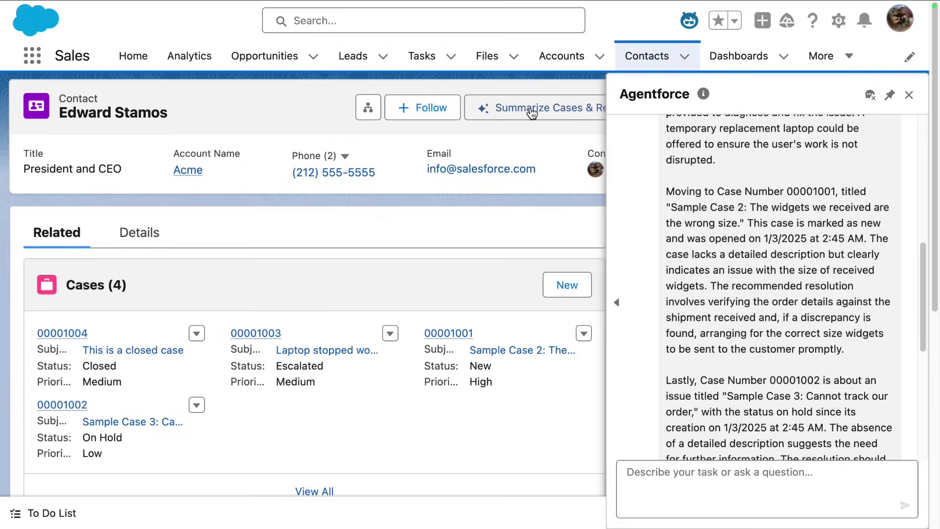
scroll(738, 226, "up", 7)
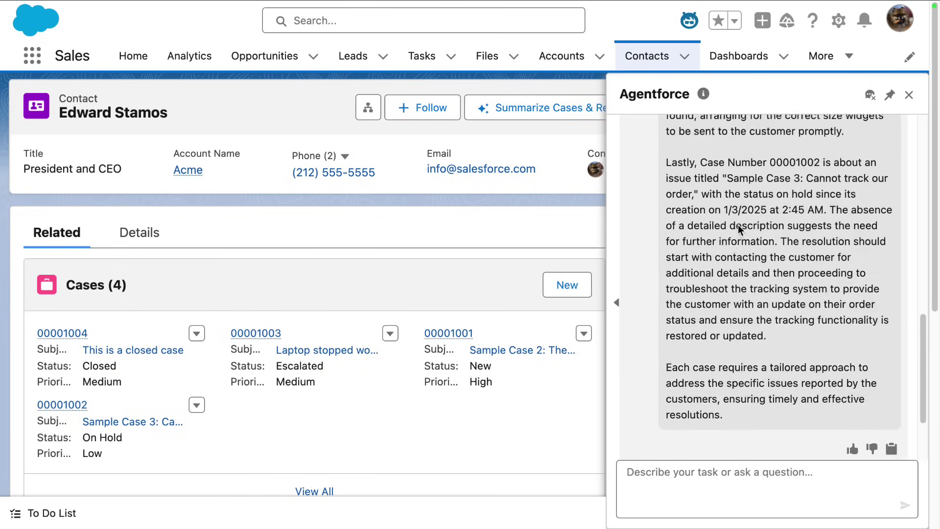
scroll(738, 226, "up", 4)
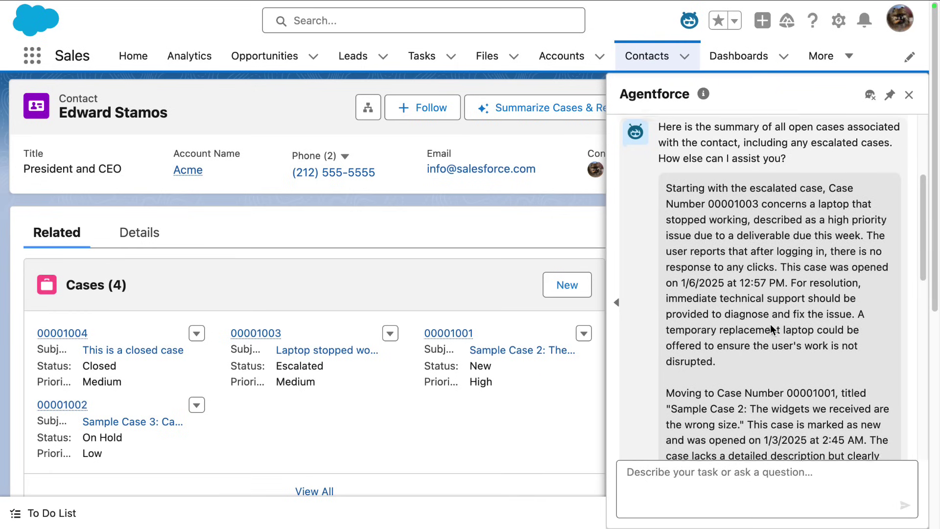
scroll(771, 324, "down", 3)
scroll(773, 308, "down", 6)
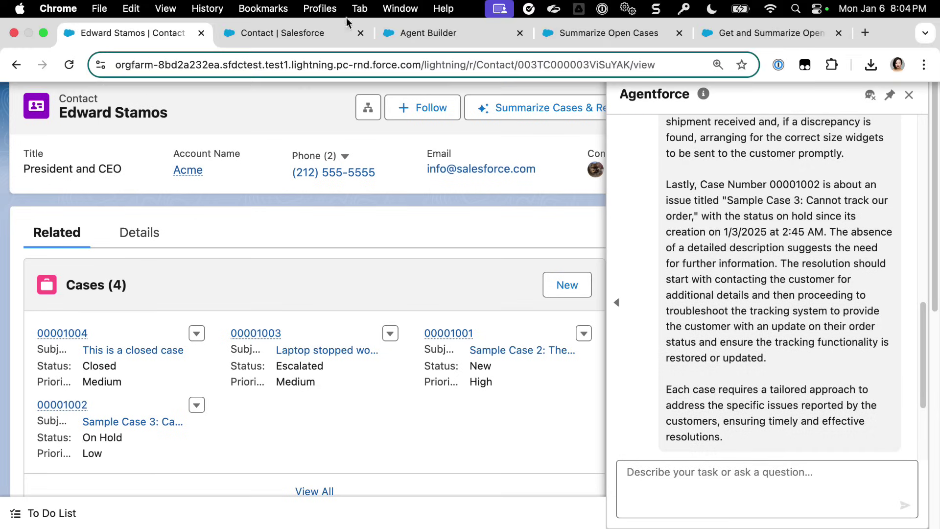
Step: In Setup, set the new Contact action's Action Type to Agent Quick Action
left_click(294, 30)
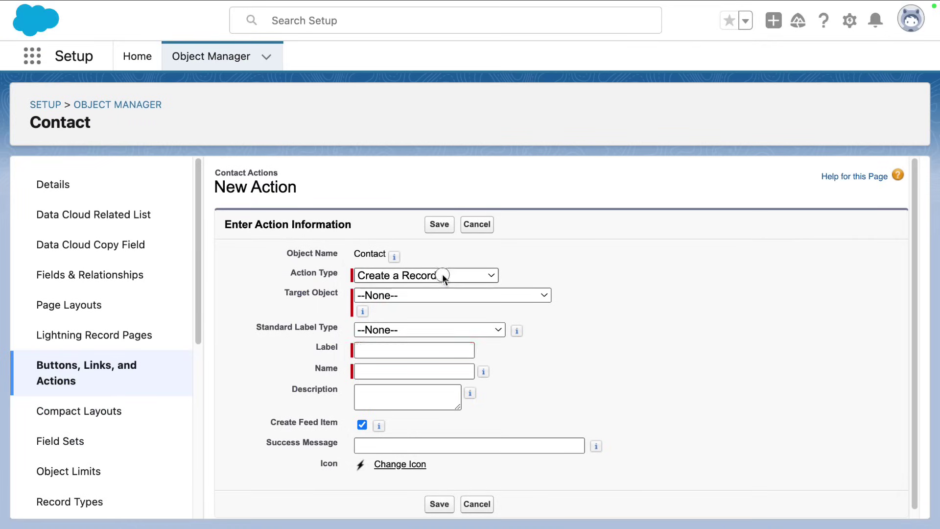
left_click(442, 274)
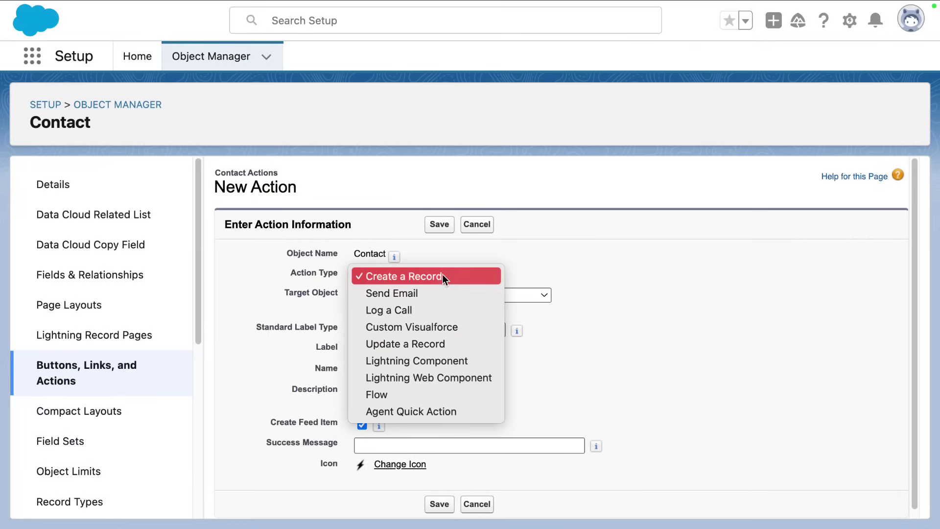
left_click(439, 412)
Step: Enter the utterance 'Summarize all the open cases for this contact and make note of any escalated cases.'
left_click(396, 300)
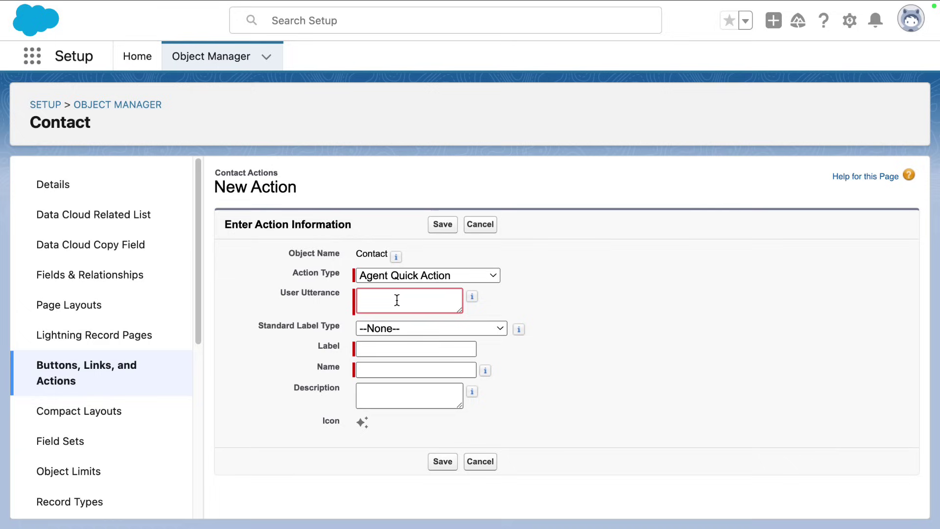
type("Summarize all the open cases for this contact and make note of any escalated cases.")
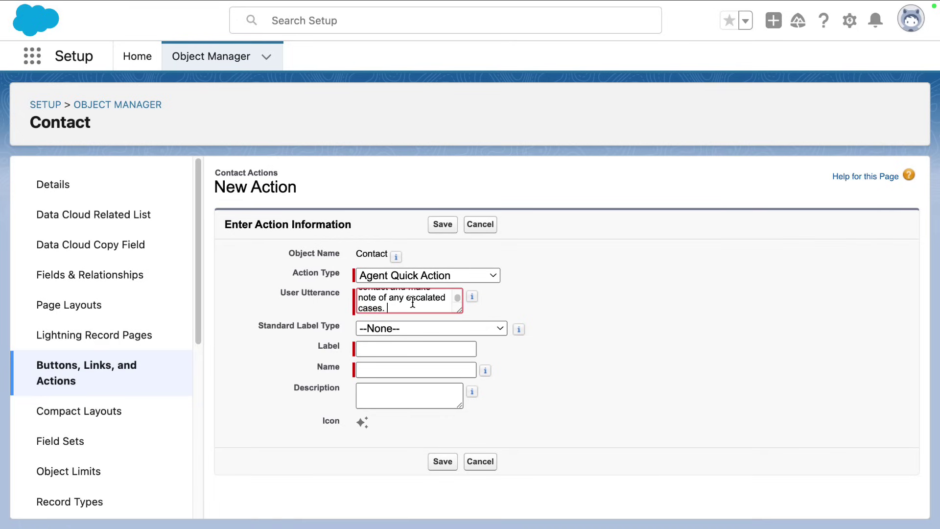
left_click_drag(460, 311, 494, 341)
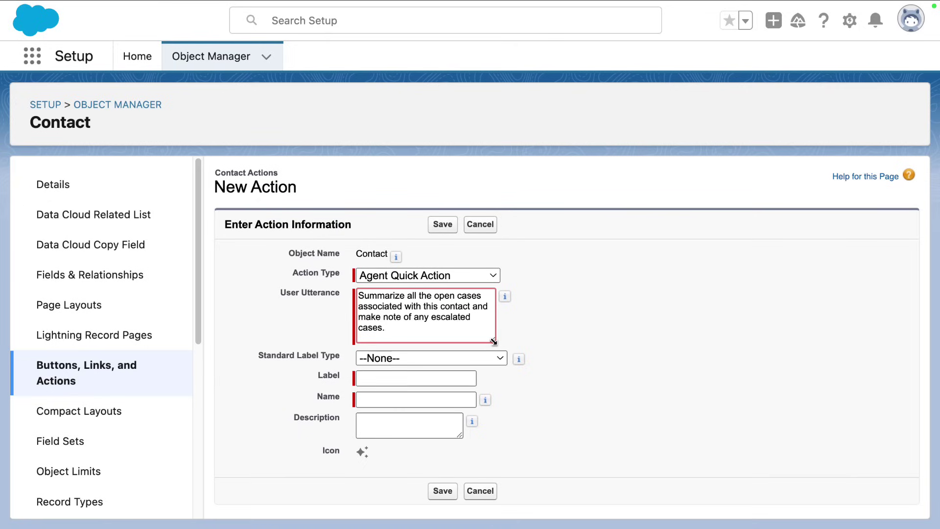
left_click(435, 376)
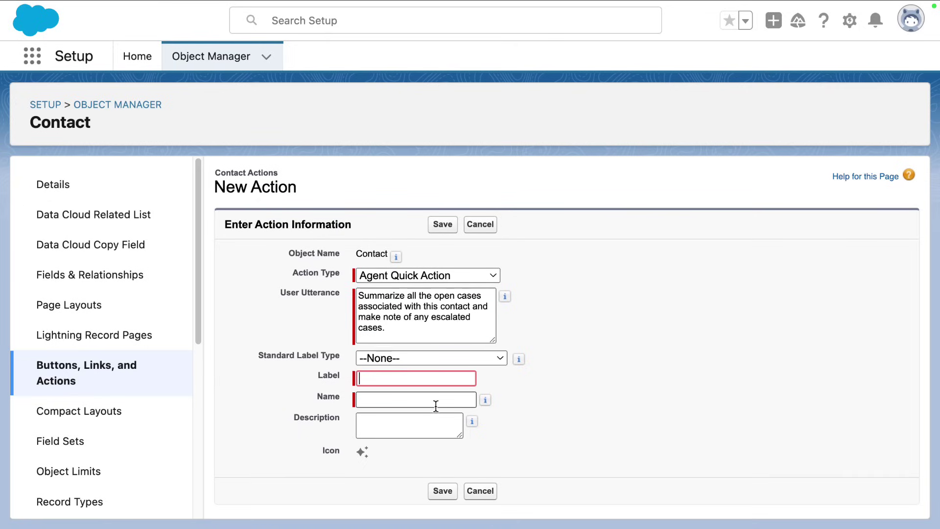
Step: Paste the Summarize Cases label and add the description 'Summarize open cases for the contact'
key("ctrl+v")
key("Tab")
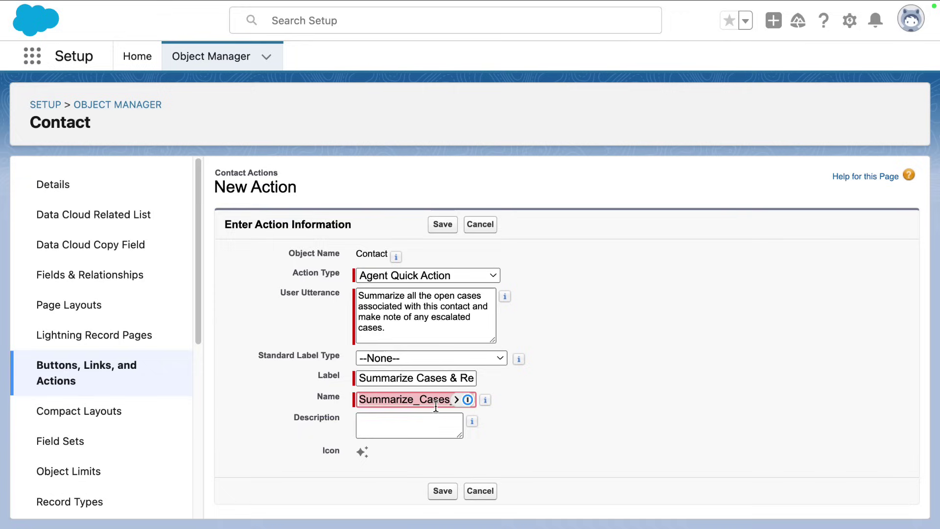
left_click(443, 432)
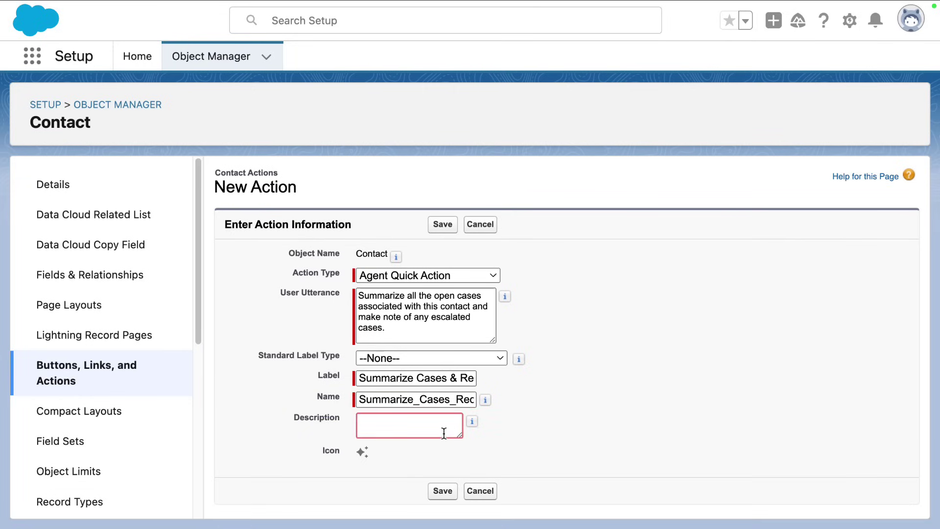
type("Summarize open cases for the contact")
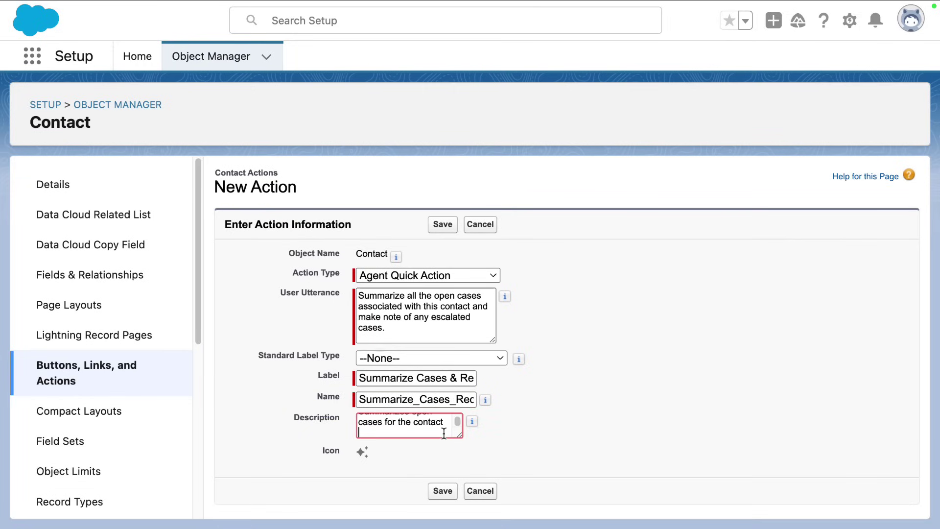
left_click_drag(460, 435, 502, 452)
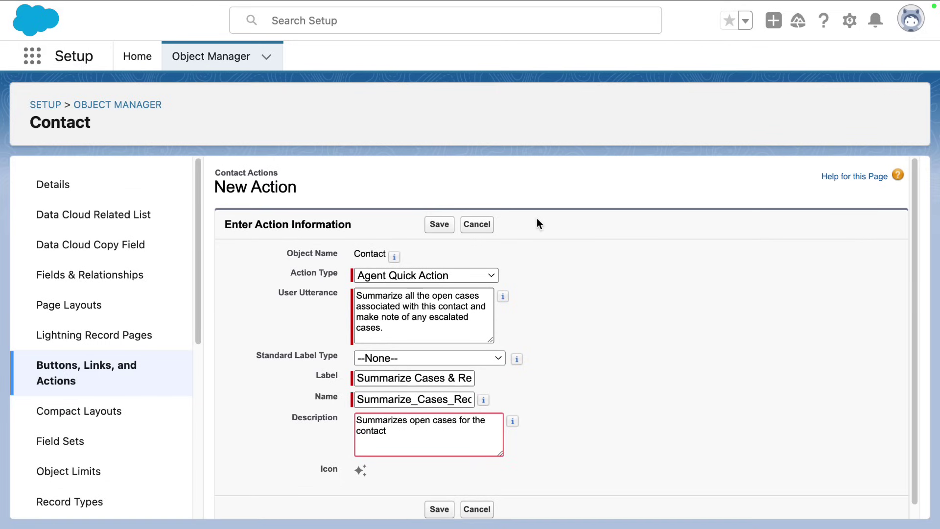
Step: In Agent Builder, review the Case Management topic and list its Summarize Open Cases action
mouse_move(453, 1)
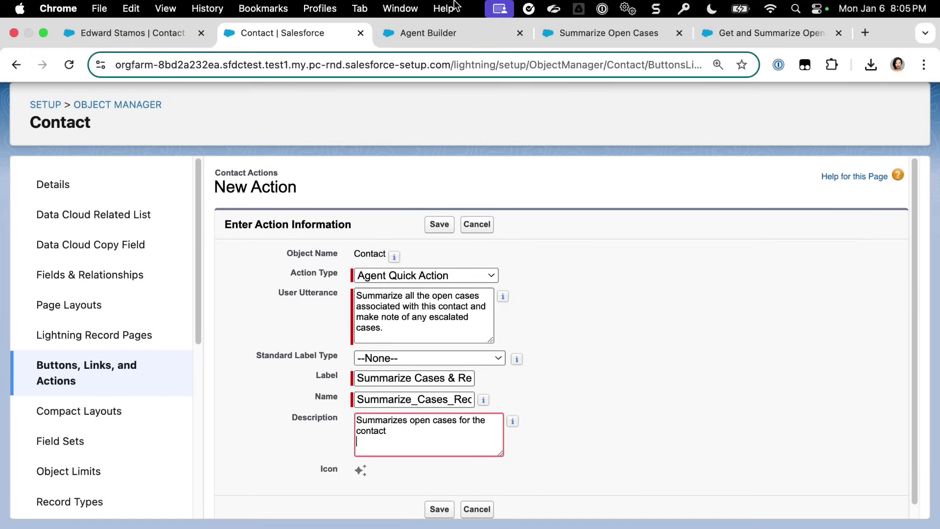
left_click(437, 34)
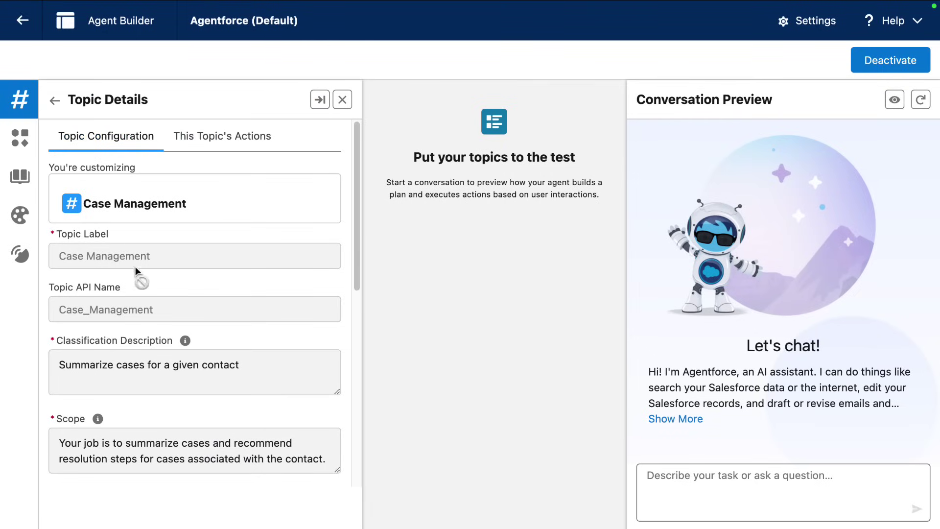
scroll(156, 387, "down", 5)
scroll(155, 387, "down", 10)
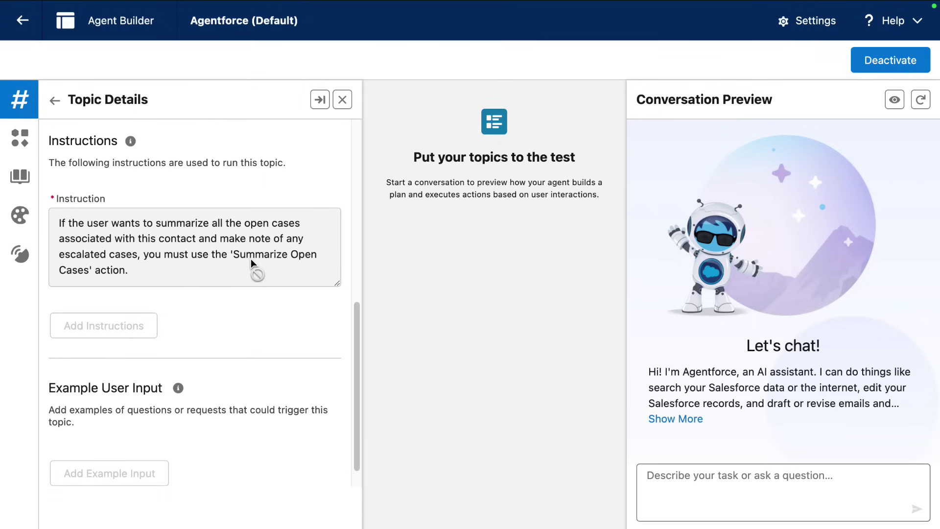
scroll(281, 171, "up", 10)
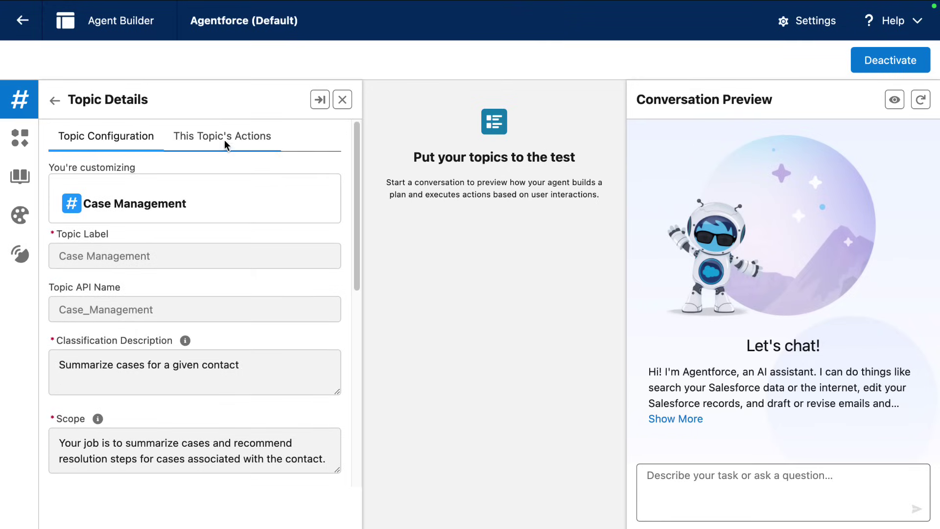
left_click(225, 140)
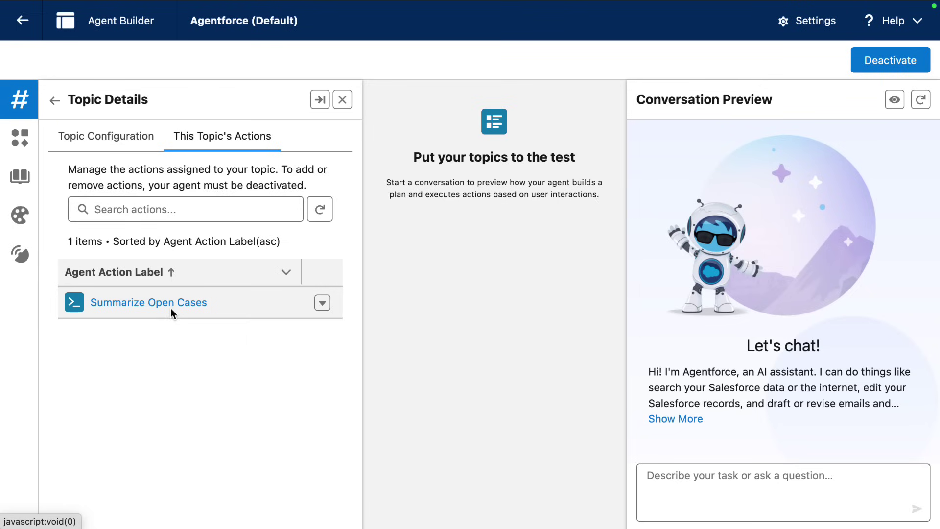
Step: View the Summarize Open Cases prompt template in Prompt Builder
mouse_move(536, 6)
left_click(568, 34)
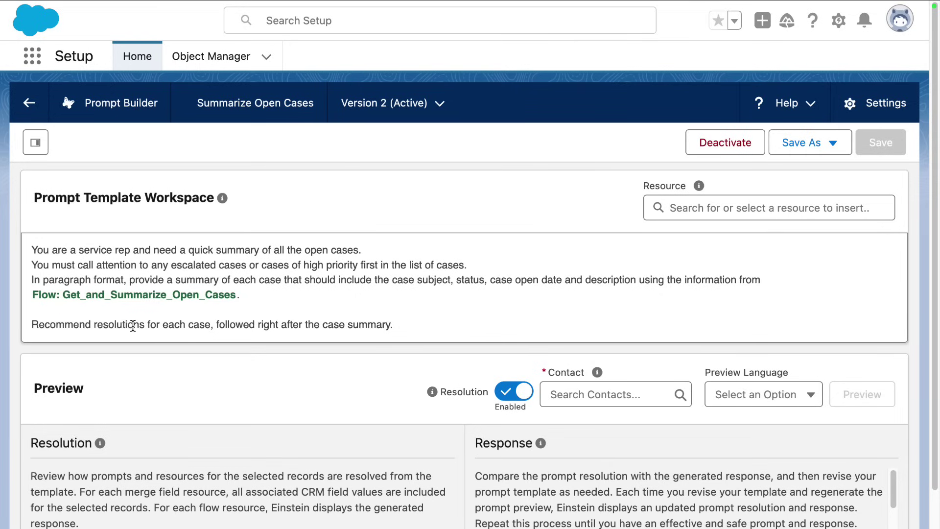
Step: Review the Get Open Cases filters keeping the contact's cases whose status is not Closed
mouse_move(489, 2)
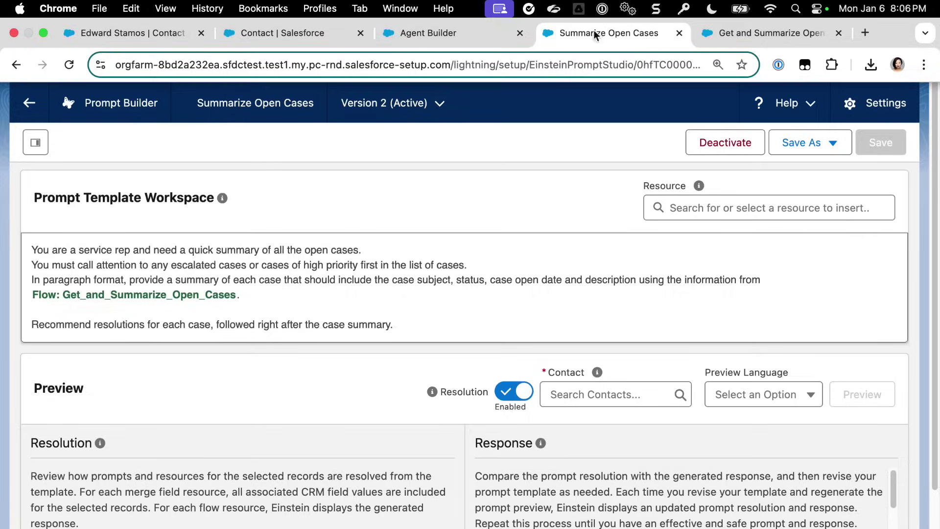
key("ctrl+Tab")
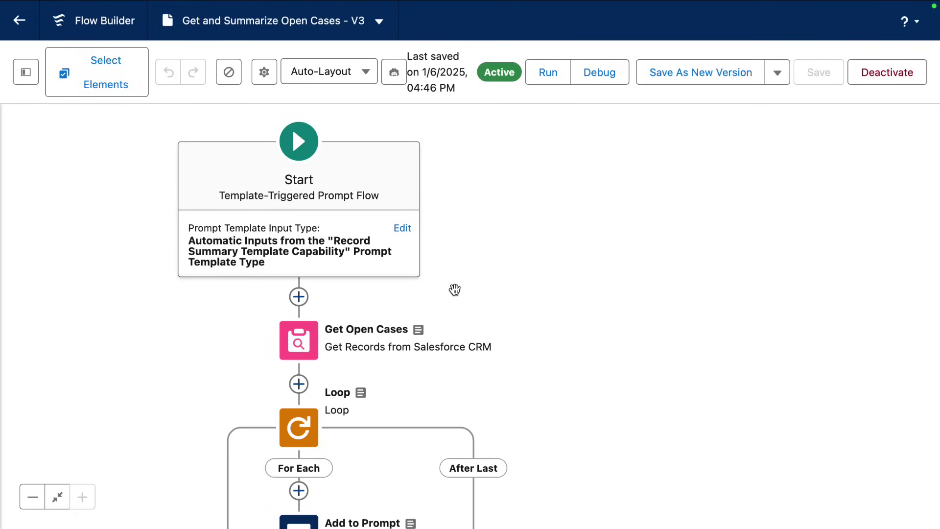
scroll(458, 284, "down", 5)
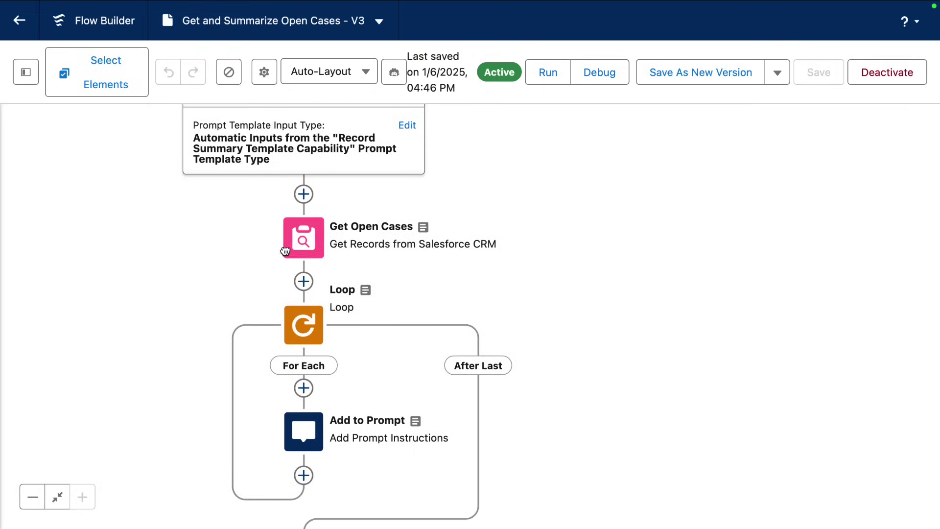
left_click(301, 249)
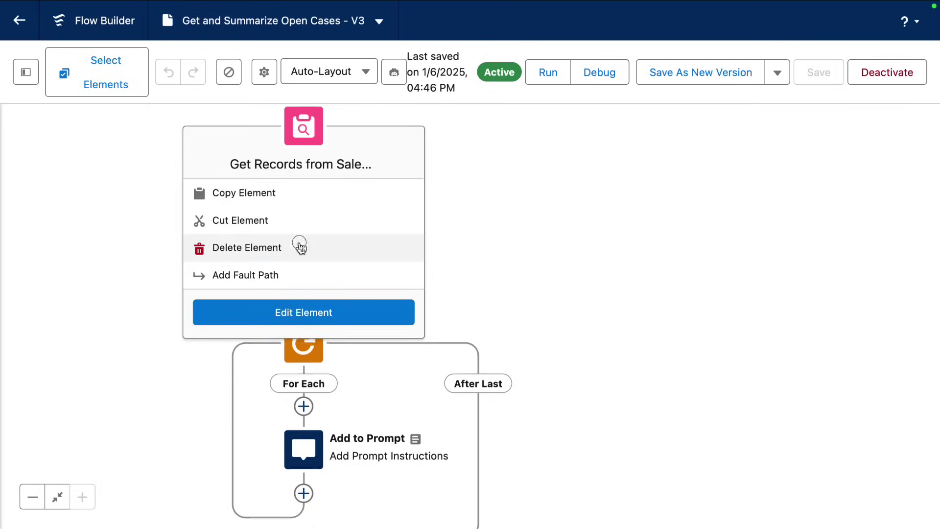
left_click(332, 318)
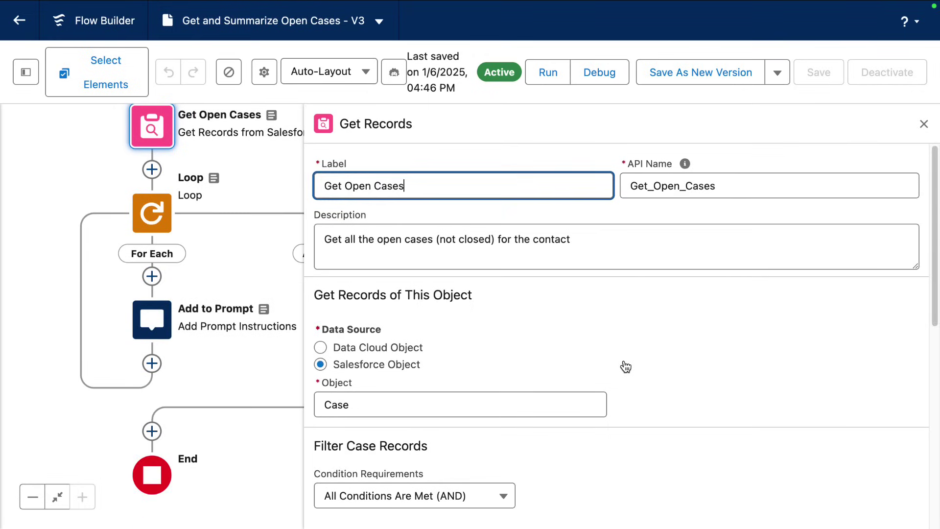
scroll(623, 365, "down", 5)
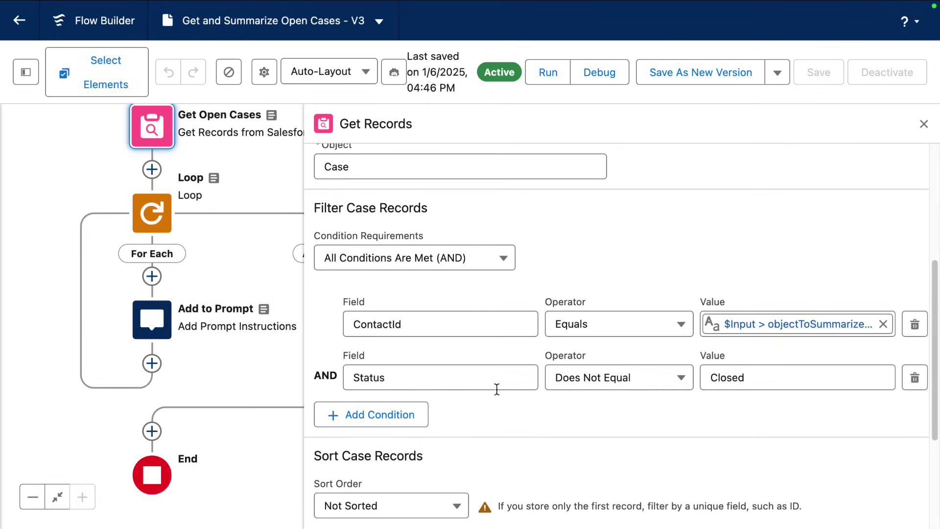
left_click(922, 125)
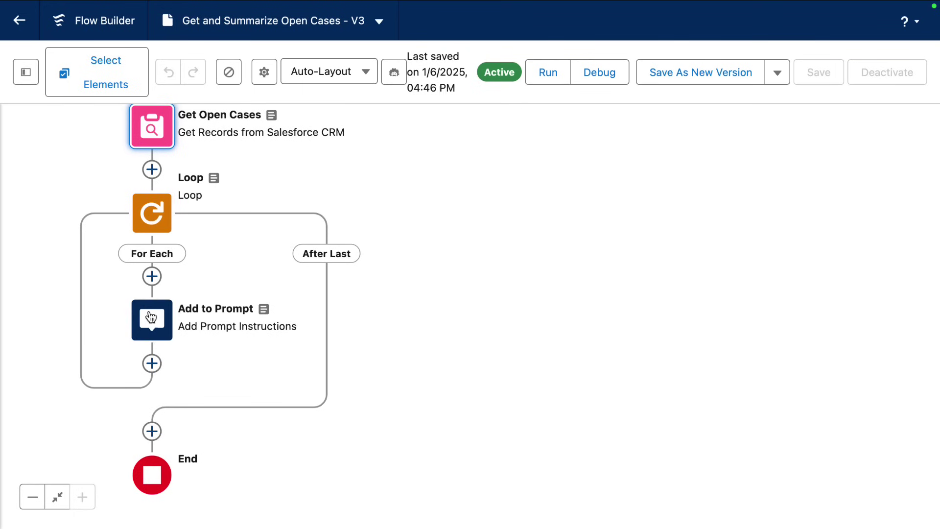
Step: Show the Add to Prompt step's instructions listing case number, subject, status, description and creation date
left_click(152, 317)
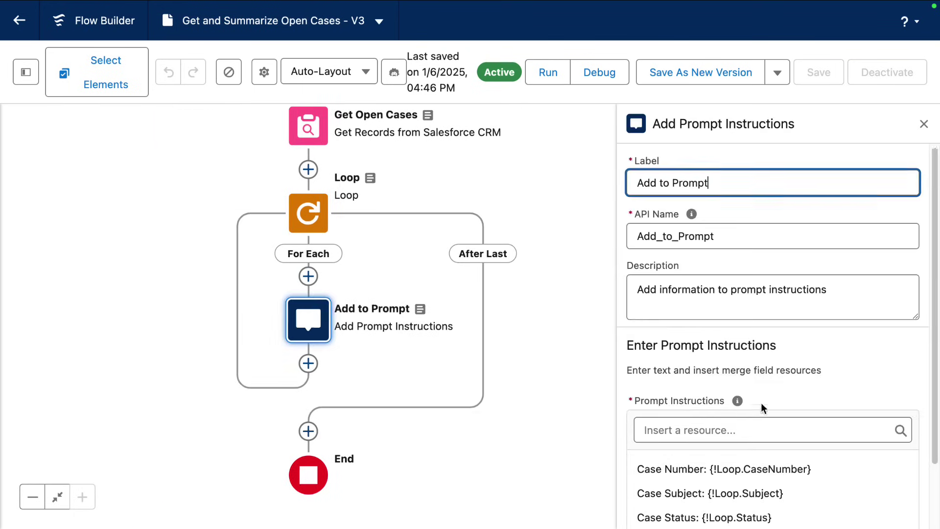
scroll(763, 409, "down", 3)
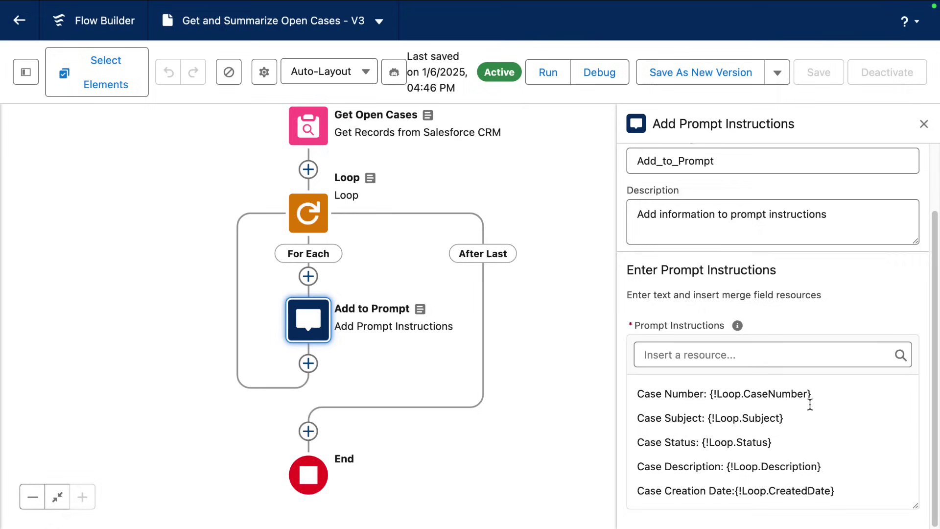